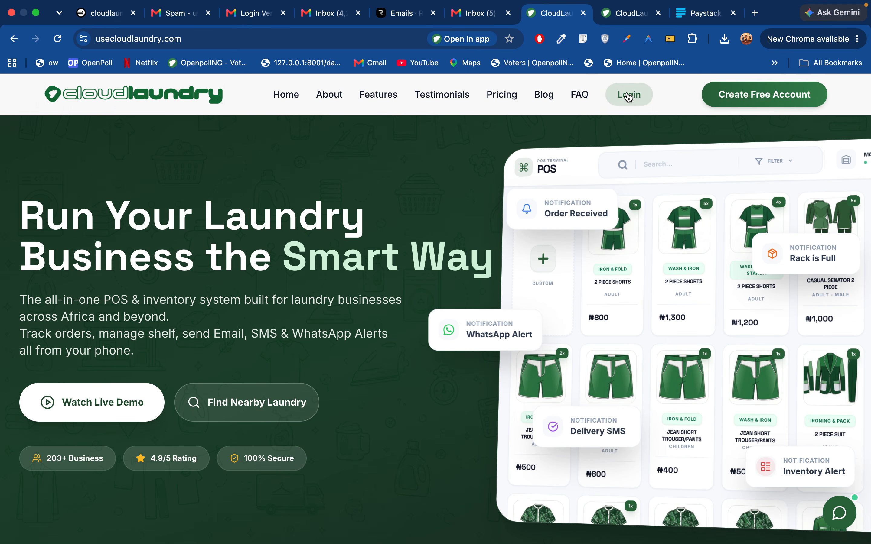
- Log in to the merchant dashboard and open store management for the main branch of KleanVue Laundry Services
click(632, 96)
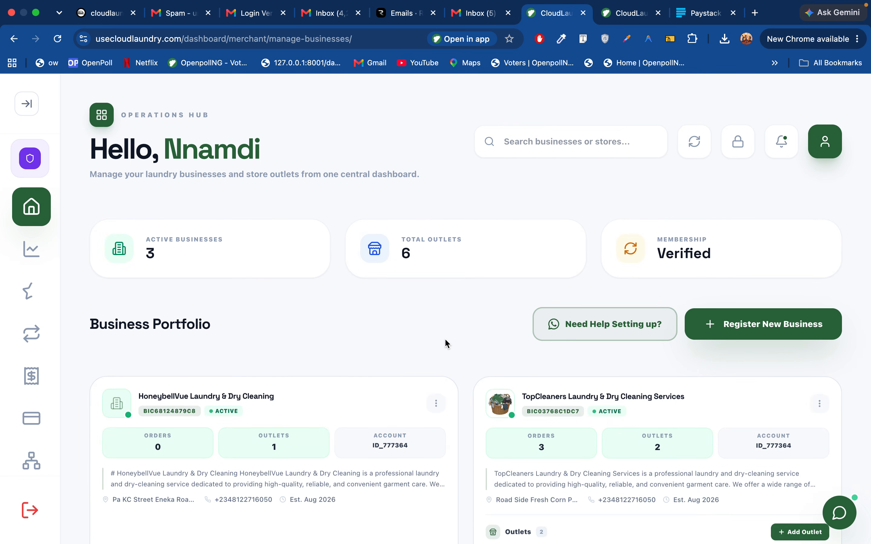
scroll(444, 340, down, 15)
scroll(282, 424, up, 2)
scroll(282, 425, down, 2)
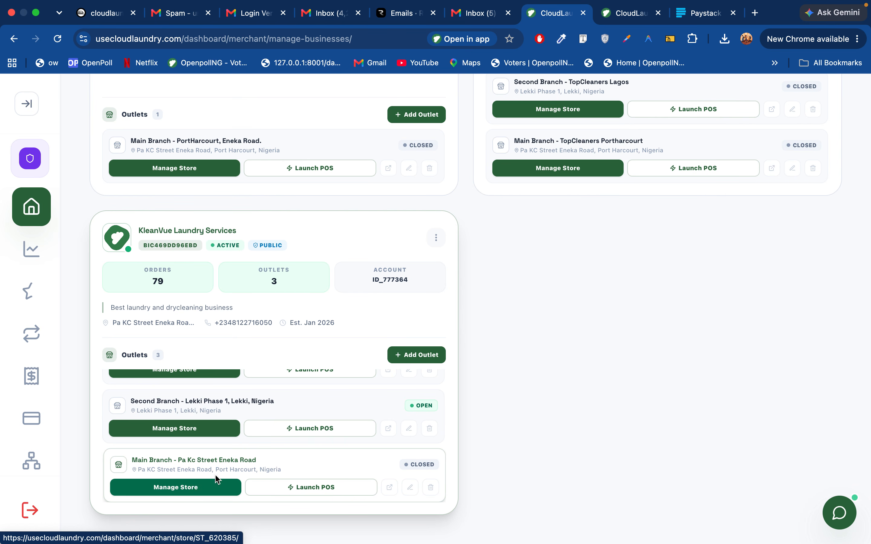
click(179, 489)
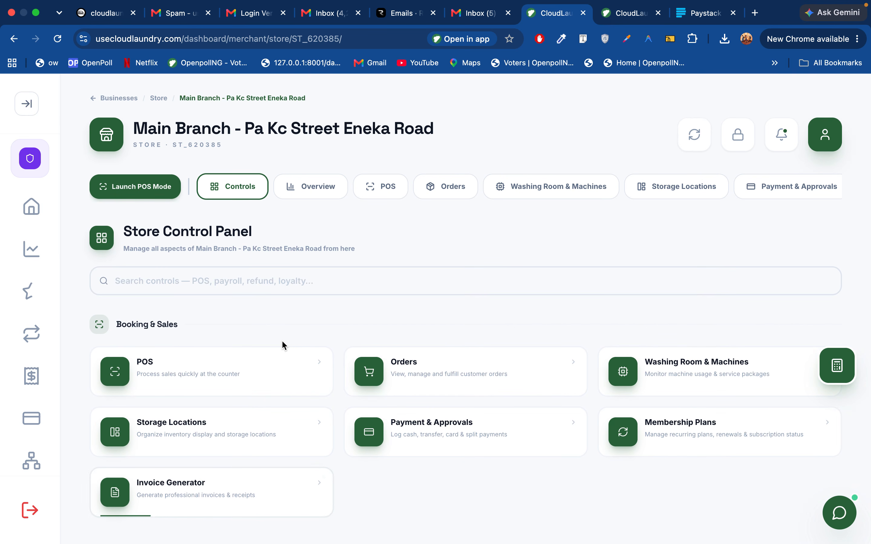
- Search the store controls for "services" and open Services & Variants
scroll(362, 317, down, 3)
scroll(362, 317, up, 3)
click(276, 282)
text(service)
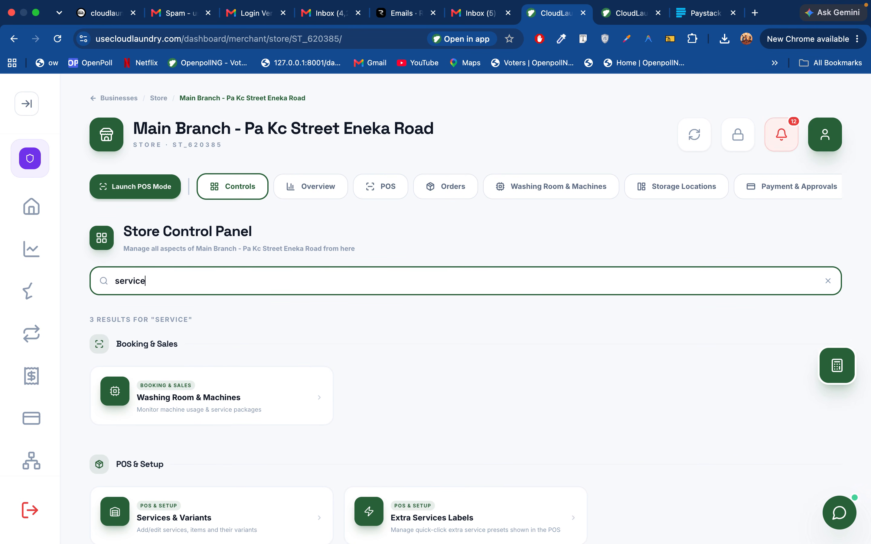
text(s)
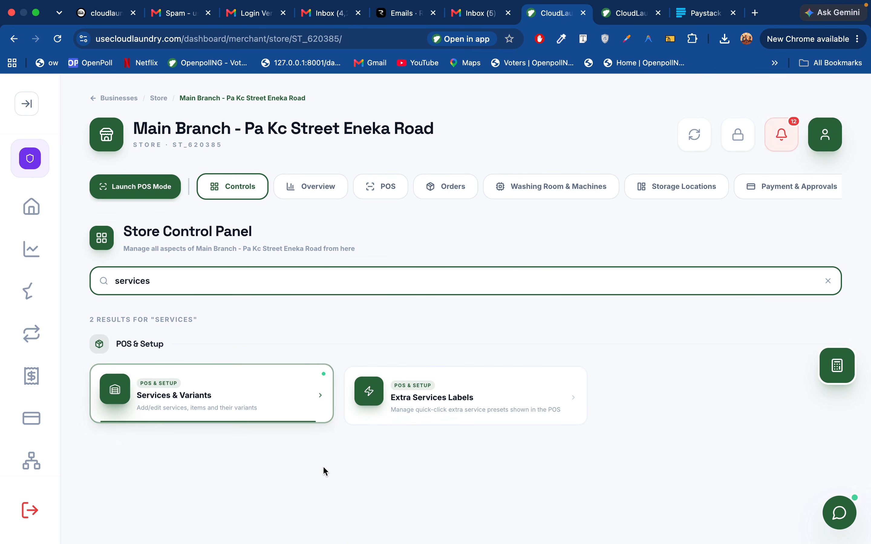
click(247, 403)
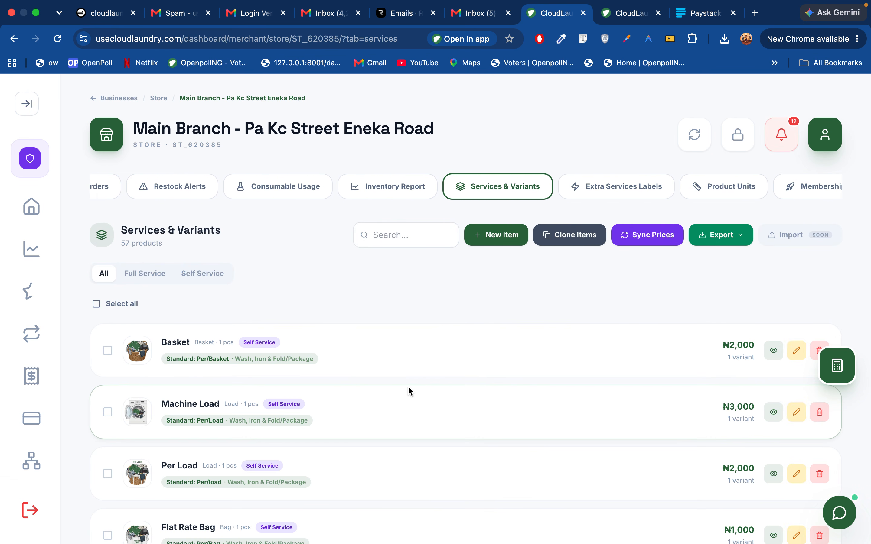
- Browse the store's product list and filter it to Full Service items
scroll(388, 341, down, 2)
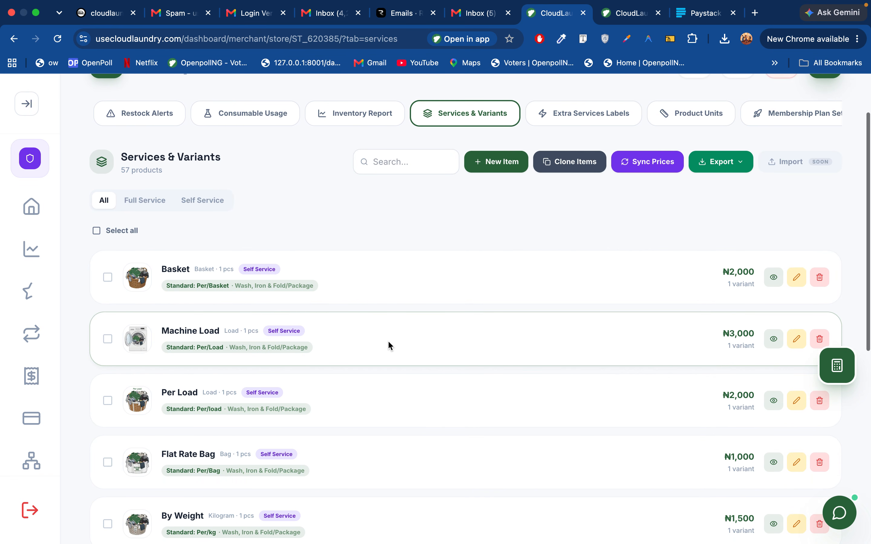
scroll(388, 340, up, 2)
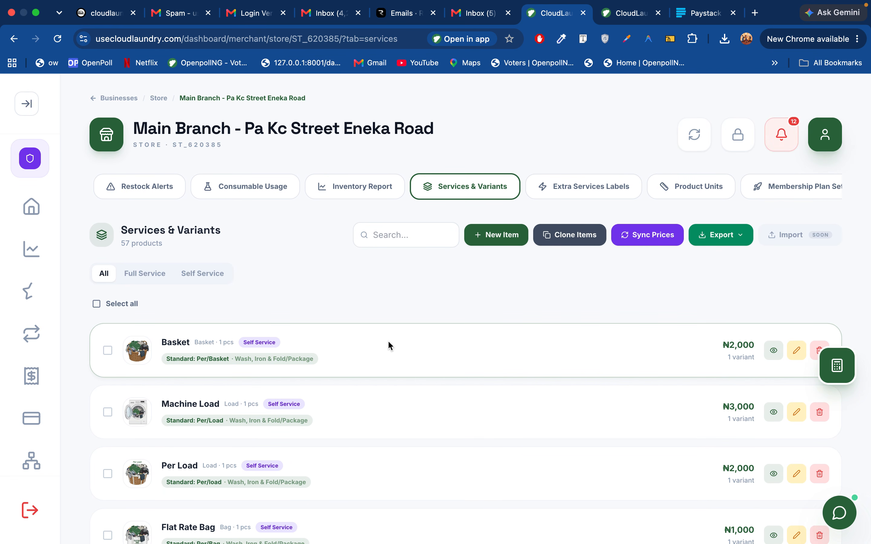
scroll(389, 344, down, 2)
scroll(389, 344, up, 2)
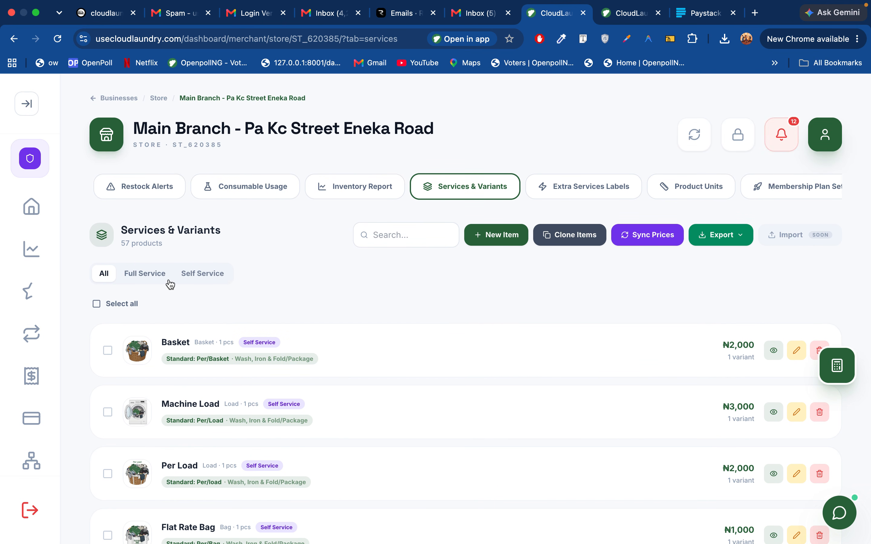
click(135, 274)
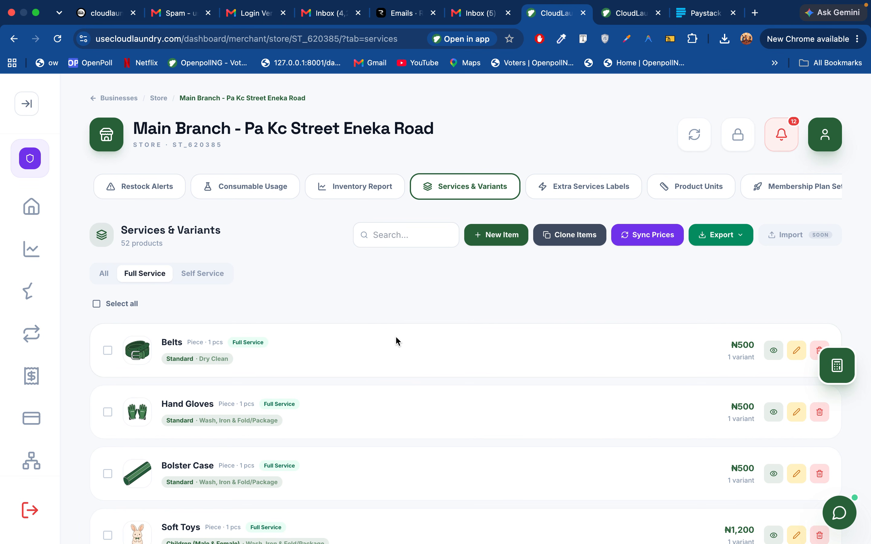
scroll(377, 357, down, 3)
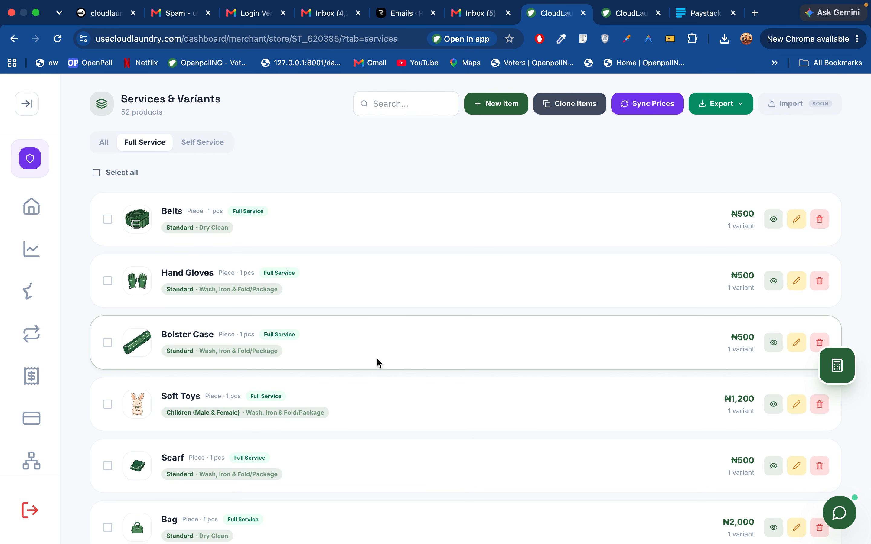
scroll(376, 363, up, 3)
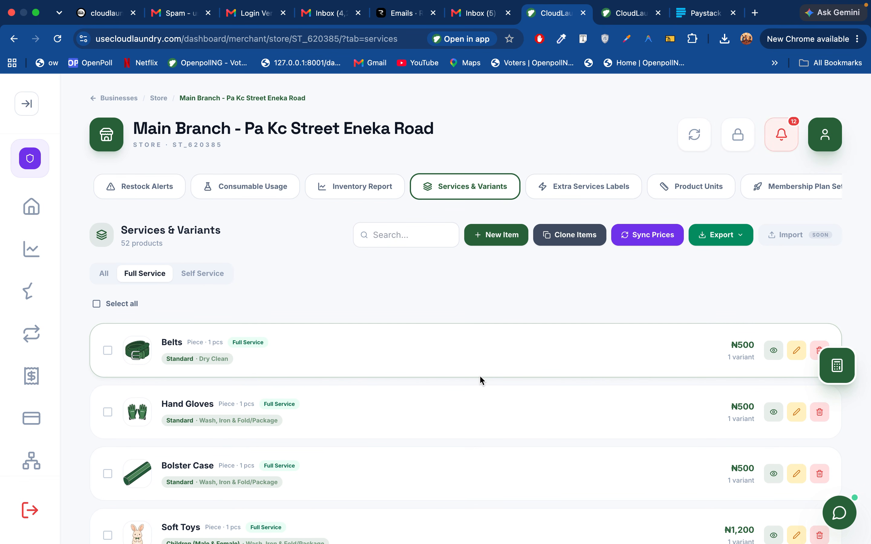
- Search the Full Service products for "shirt" and open the Shirt product for editing
click(417, 228)
text(shirt)
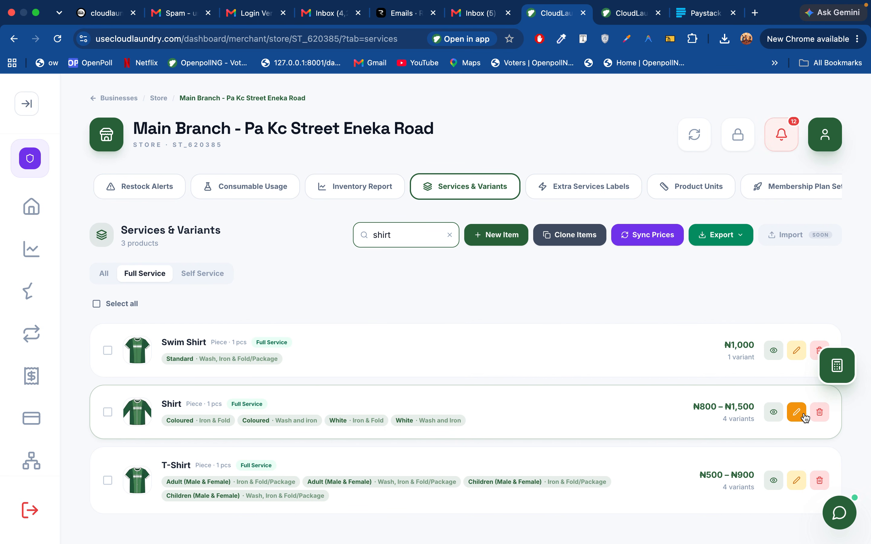
click(801, 417)
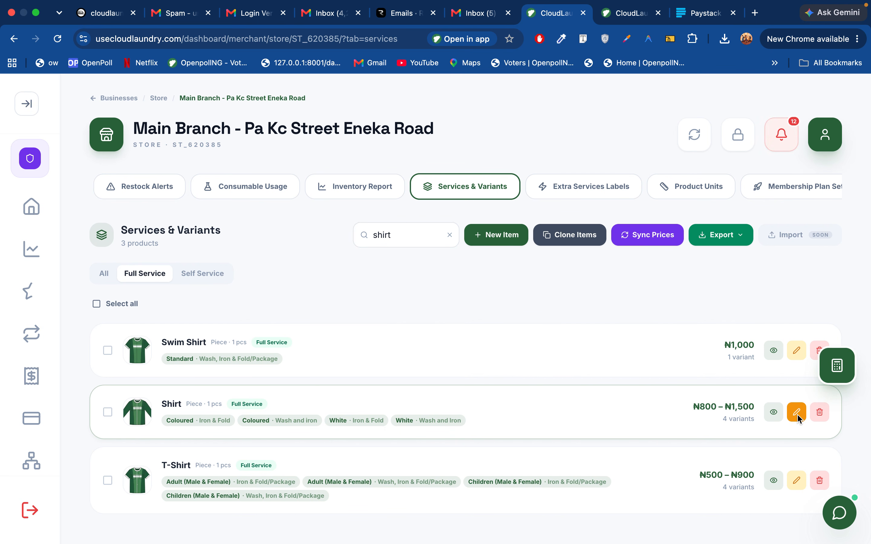
- Review the Shirt product's name, unit of measurement options and pieces per unit, keeping Piece as the unit
click(303, 199)
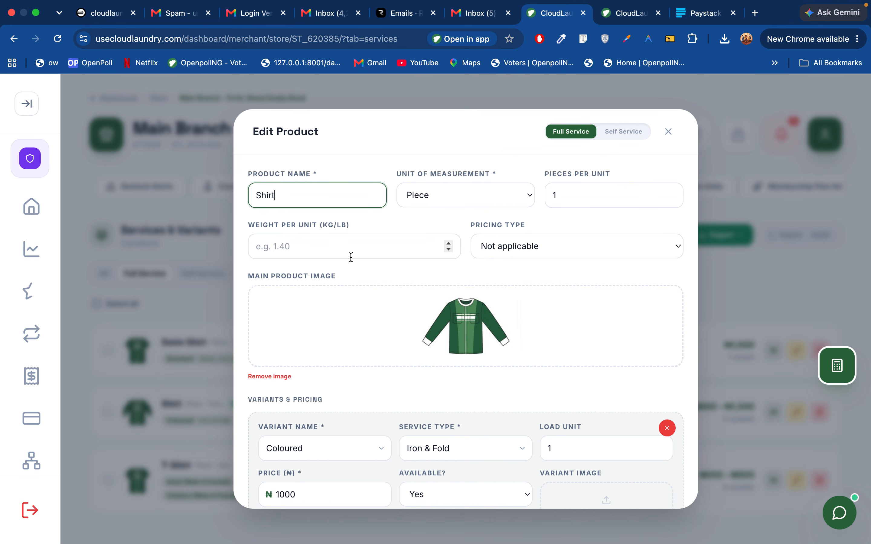
scroll(355, 258, down, 3)
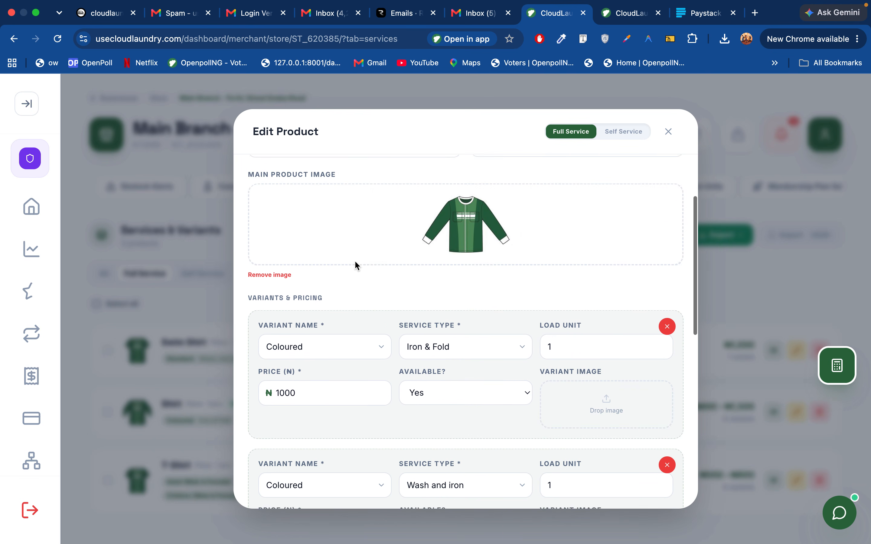
scroll(355, 260, up, 3)
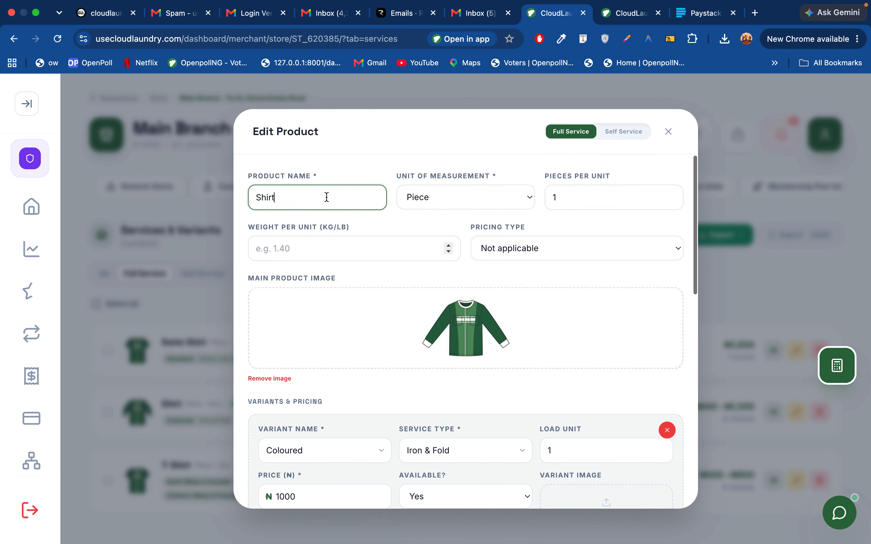
triple_click(269, 173)
click(283, 202)
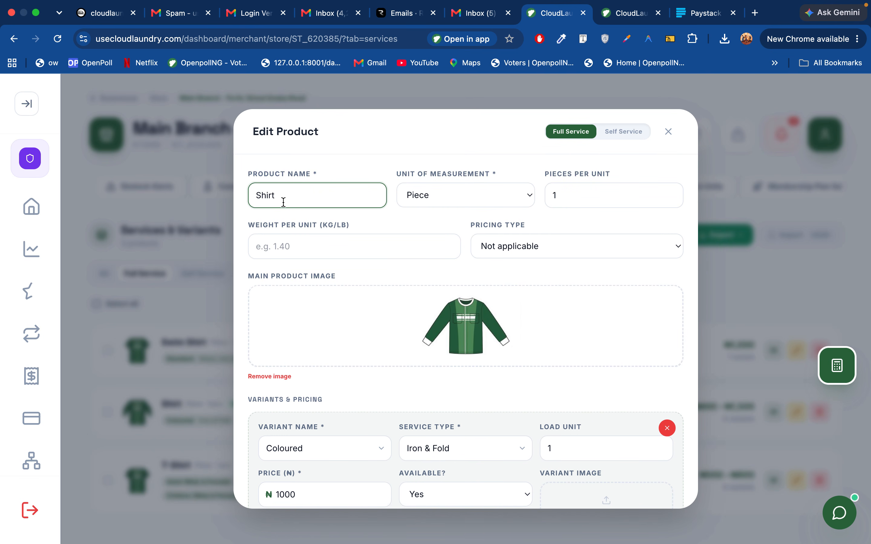
click(478, 200)
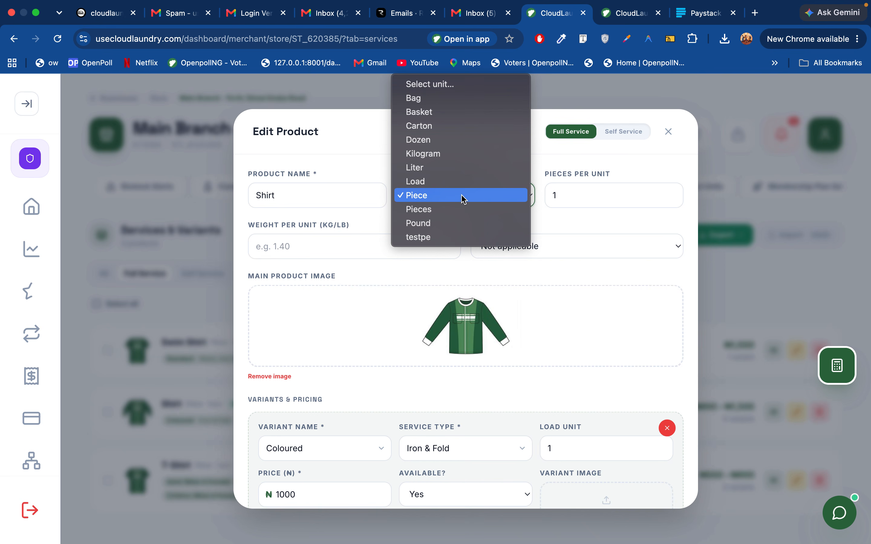
click(463, 199)
click(572, 197)
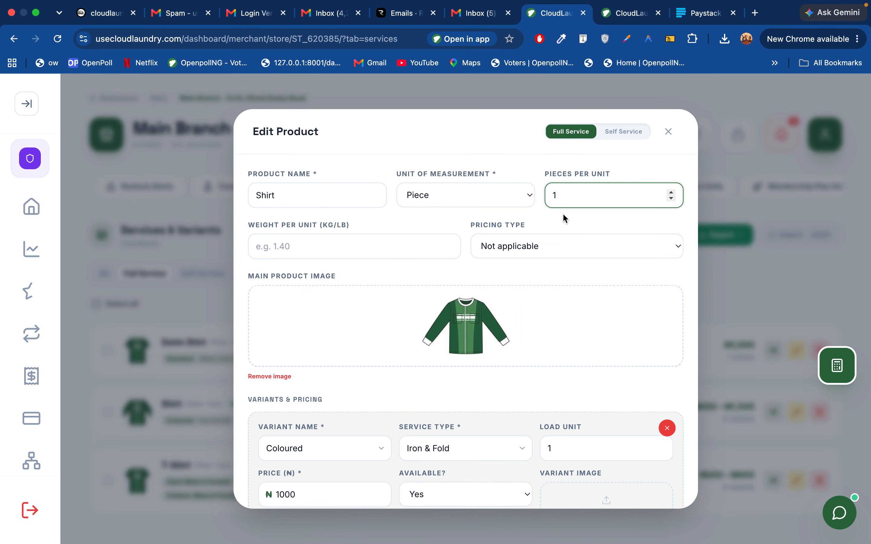
- Examine the Shirt product's main image and its list of variants with their service types, prices and variant images
scroll(540, 226, down, 8)
scroll(540, 226, up, 6)
scroll(368, 307, up, 3)
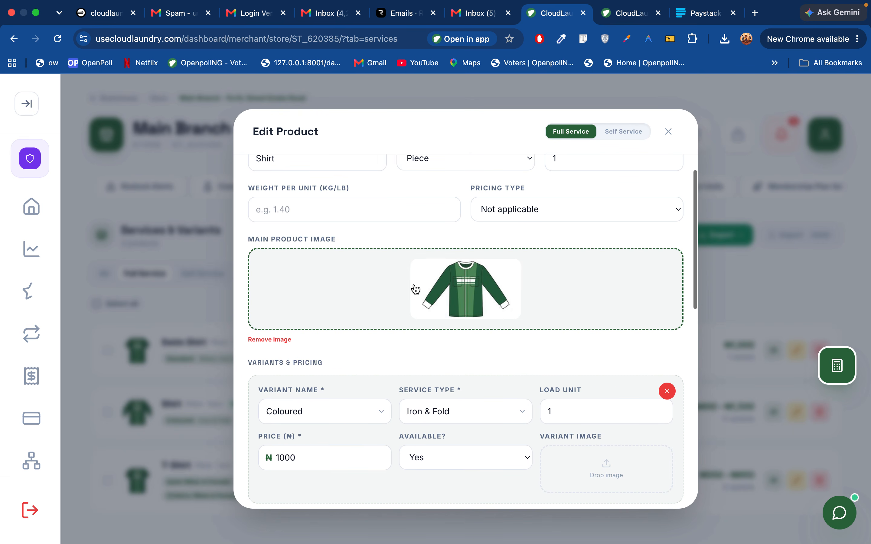
scroll(423, 326, up, 1)
scroll(423, 326, down, 3)
scroll(320, 351, down, 5)
scroll(319, 352, up, 8)
scroll(320, 351, down, 5)
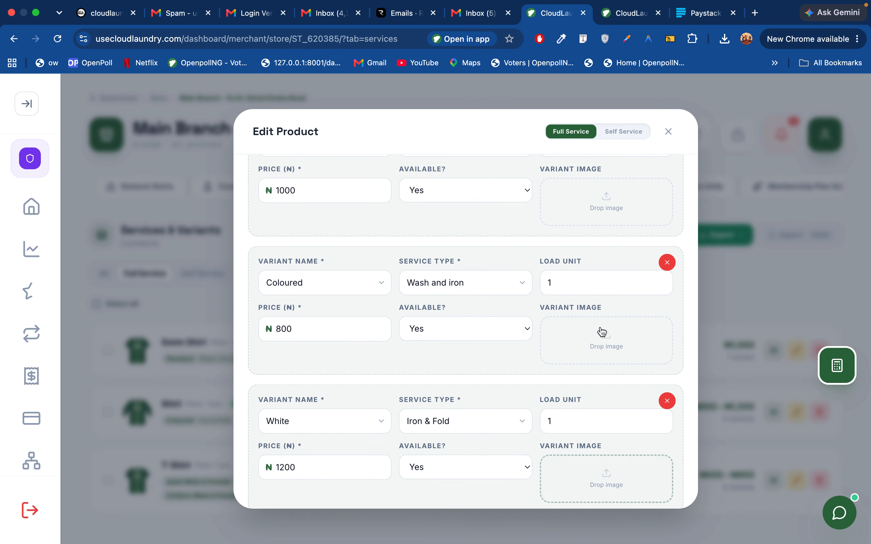
scroll(601, 332, up, 8)
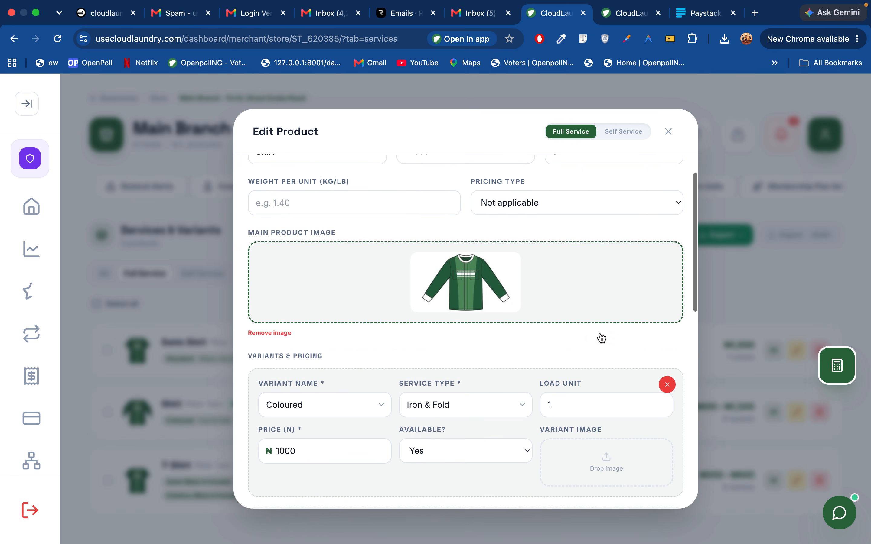
scroll(600, 333, down, 4)
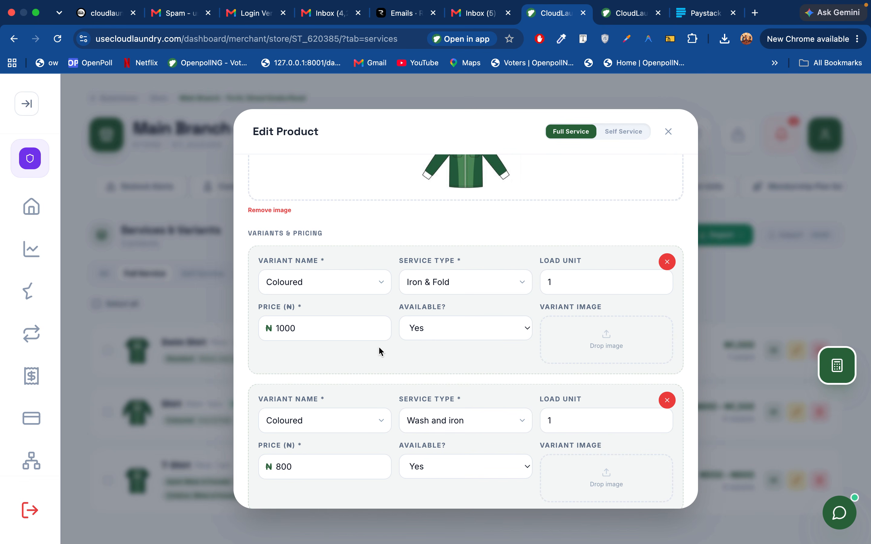
- Check the name and price of the Coloured Iron & Fold variant and compare it with the variants below
click(328, 280)
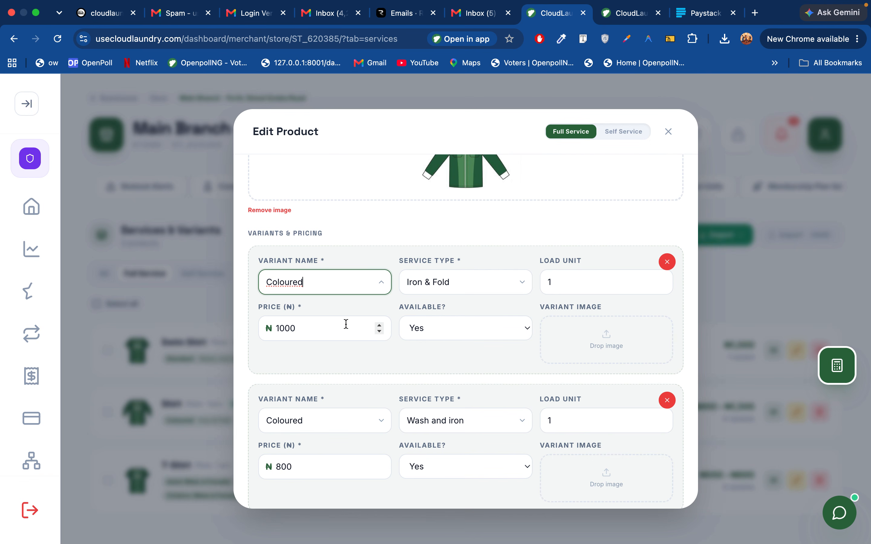
click(331, 326)
click(337, 370)
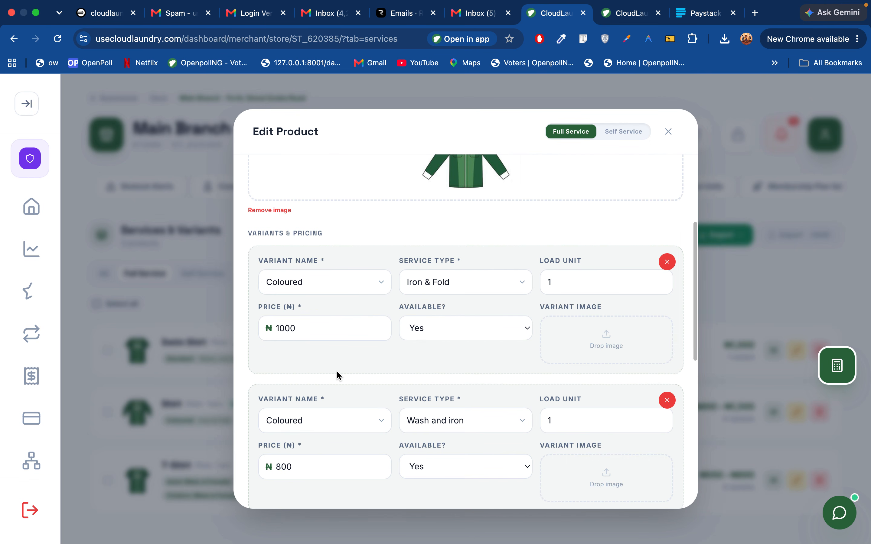
scroll(336, 370, down, 5)
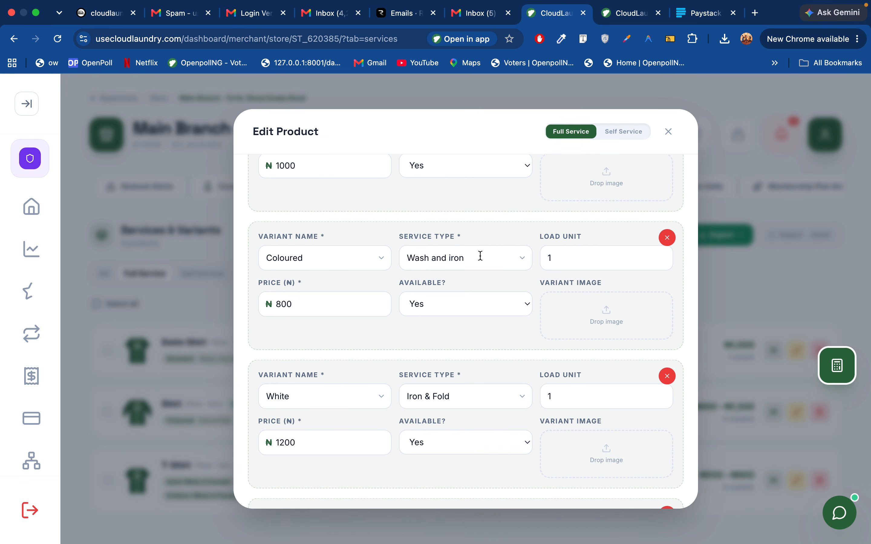
scroll(445, 321, up, 3)
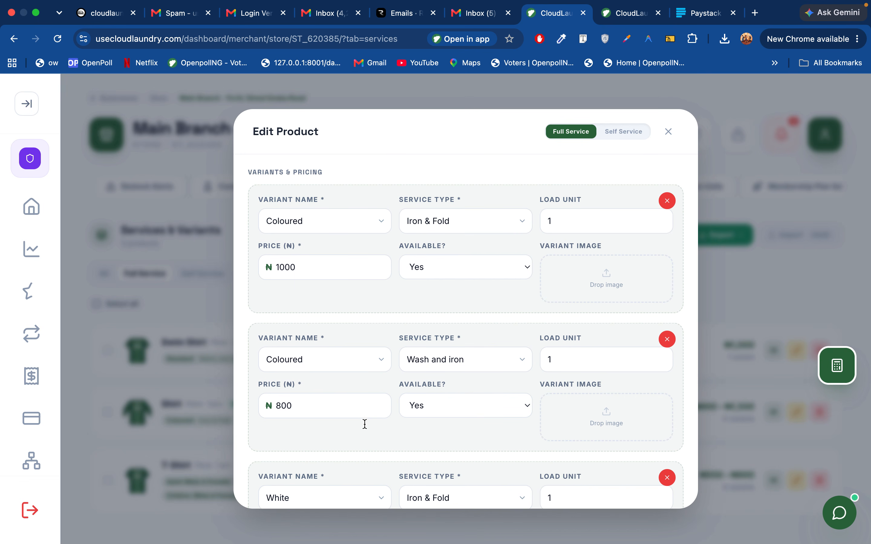
- Set the price of the Shirt's Coloured variant with the Wash and iron service to ₦1300
click(280, 406)
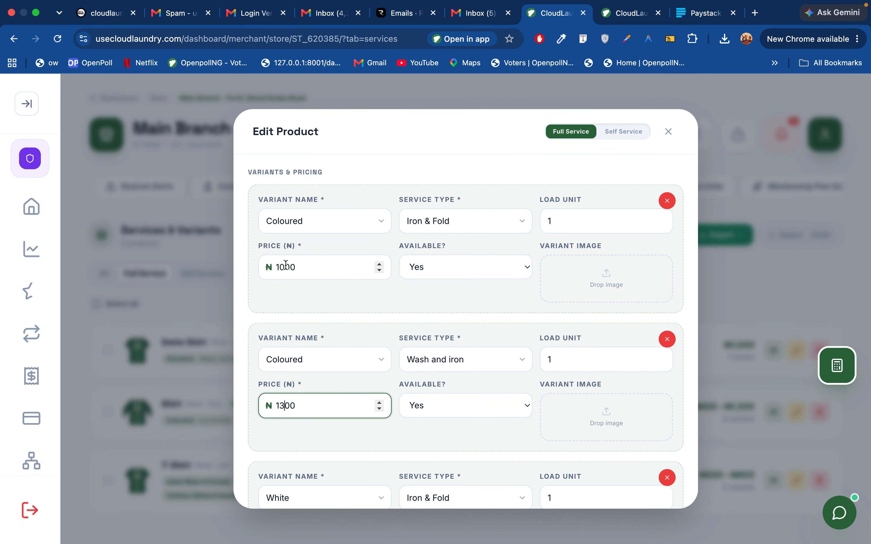
click(285, 266)
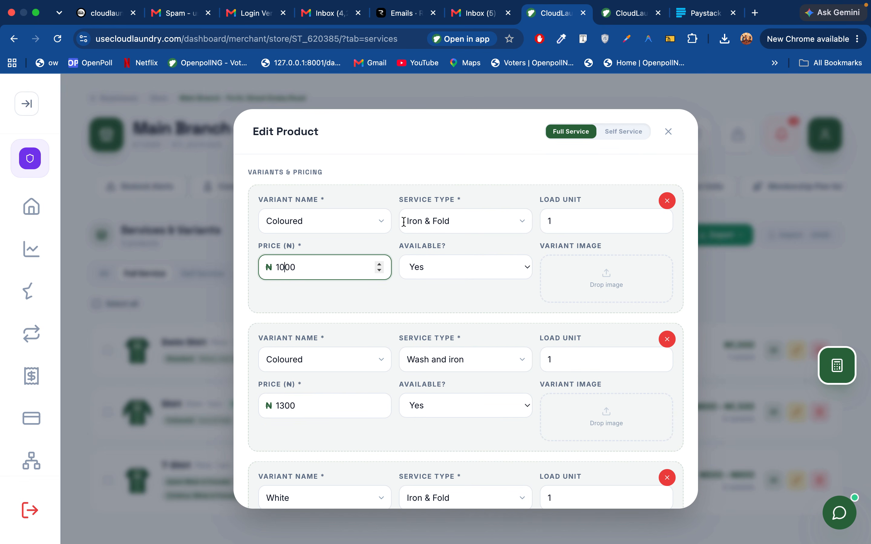
scroll(444, 409, down, 2)
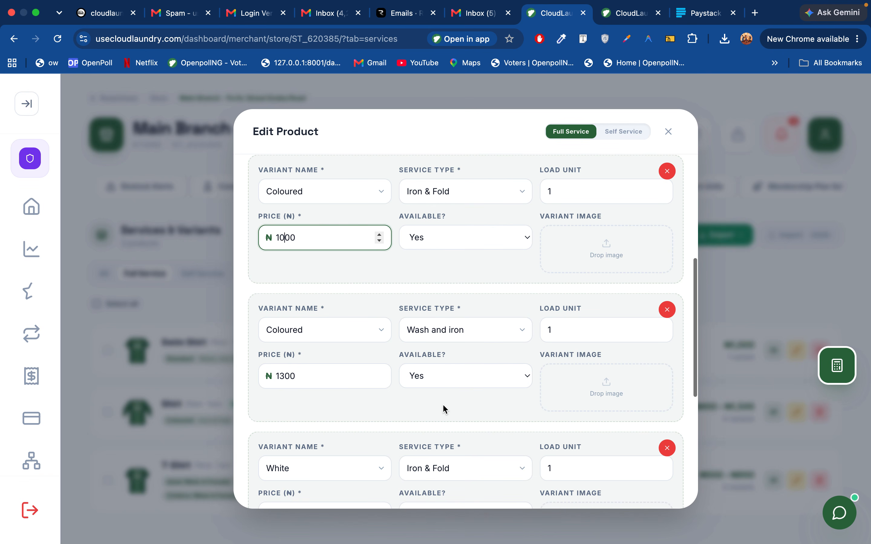
scroll(443, 409, up, 1)
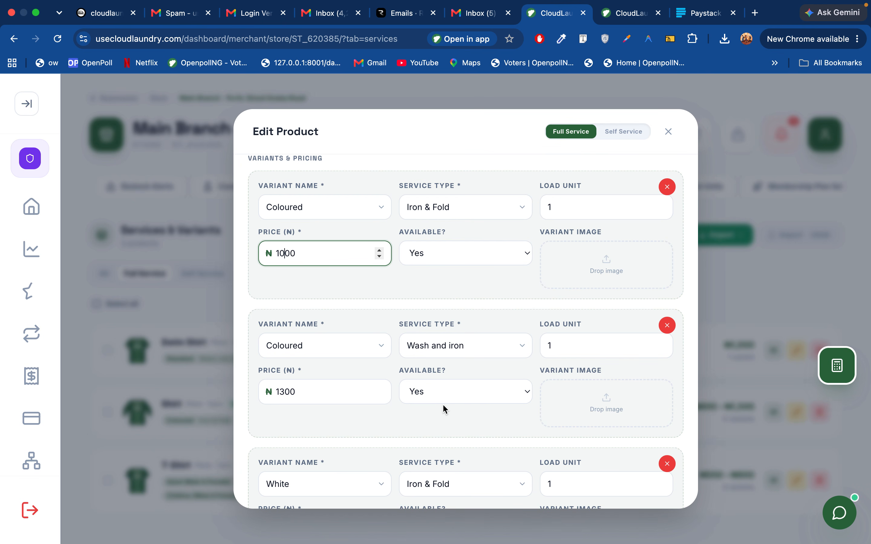
- Set the price of the Shirt's White variant with the Iron & Fold service to ₦1500
scroll(442, 404, down, 5)
scroll(442, 404, up, 5)
scroll(432, 389, down, 4)
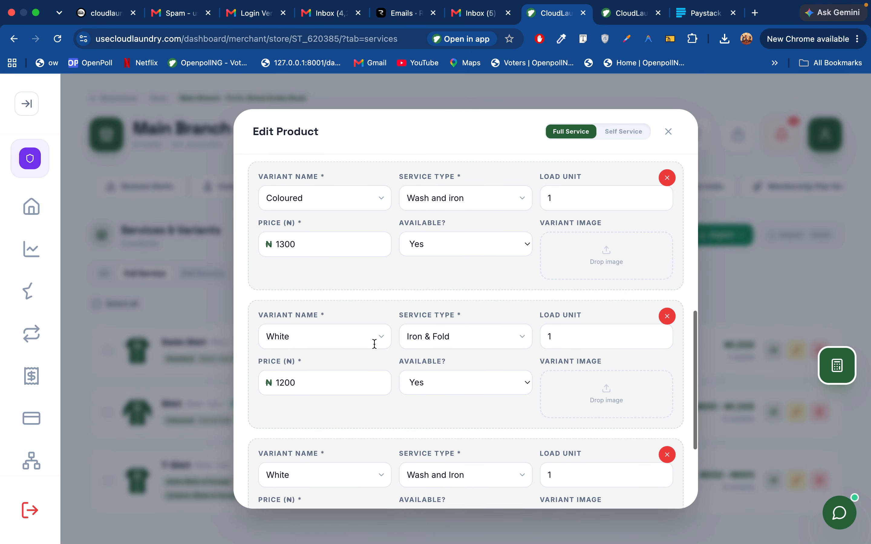
scroll(375, 343, down, 2)
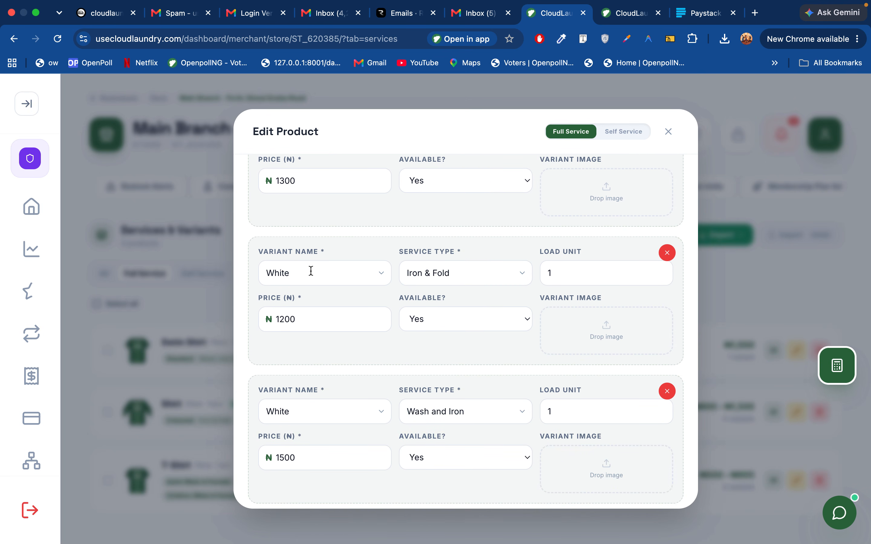
click(284, 318)
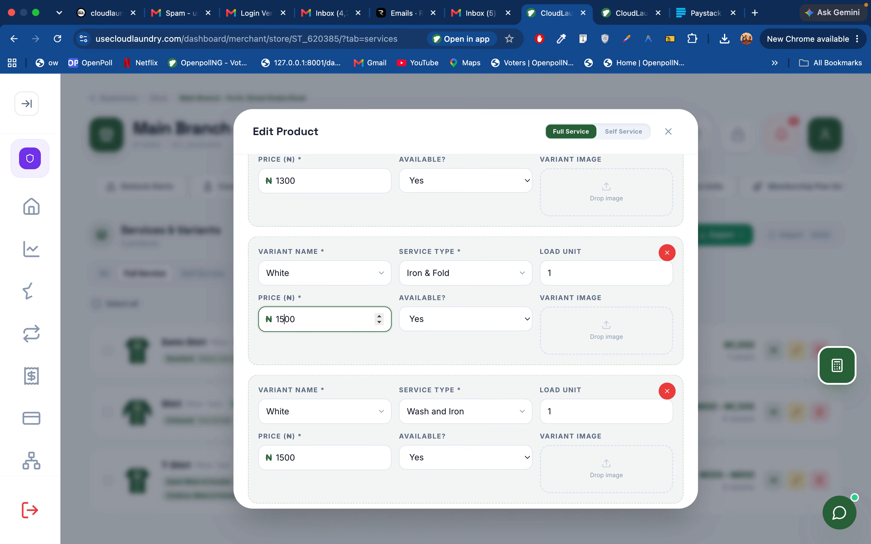
- Set the price of the Shirt's White variant with the Wash and Iron service to ₦2000 and save the product
scroll(399, 378, down, 3)
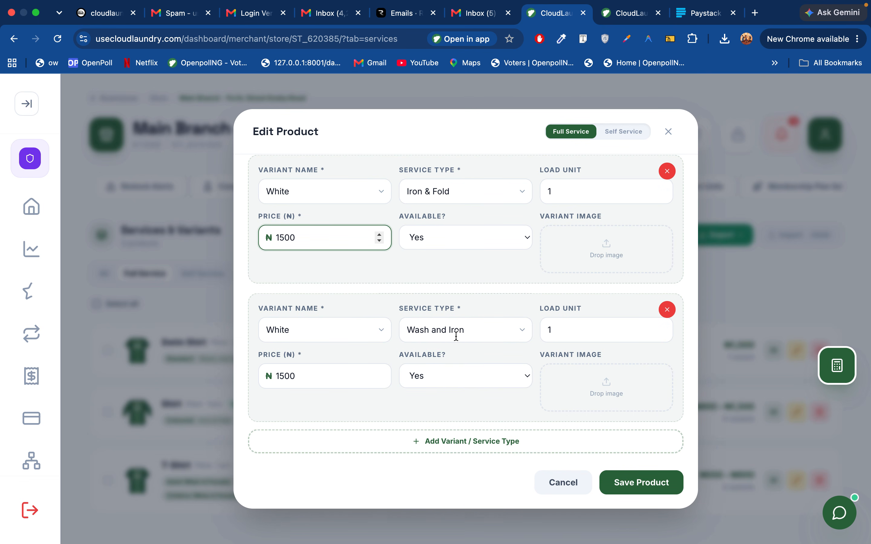
click(282, 375)
key(BackSpace)
key(Delete)
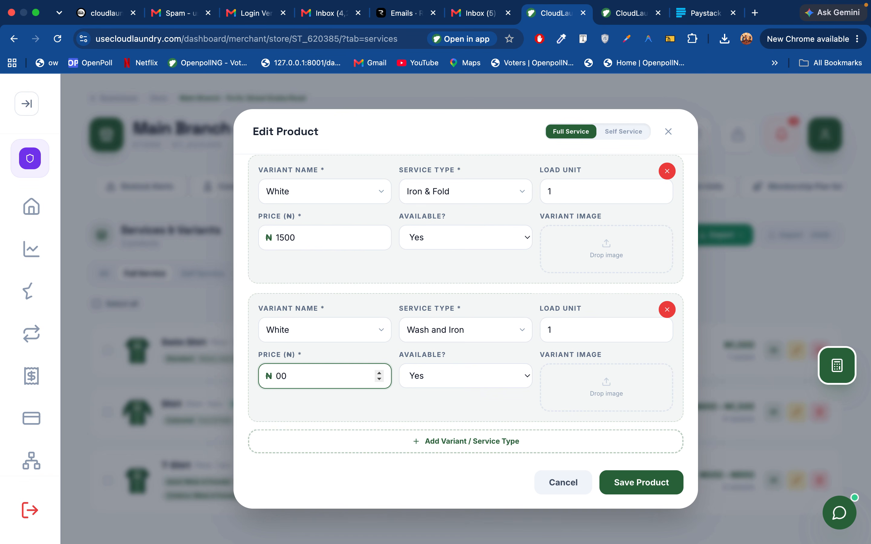
right_click(460, 405)
click(431, 409)
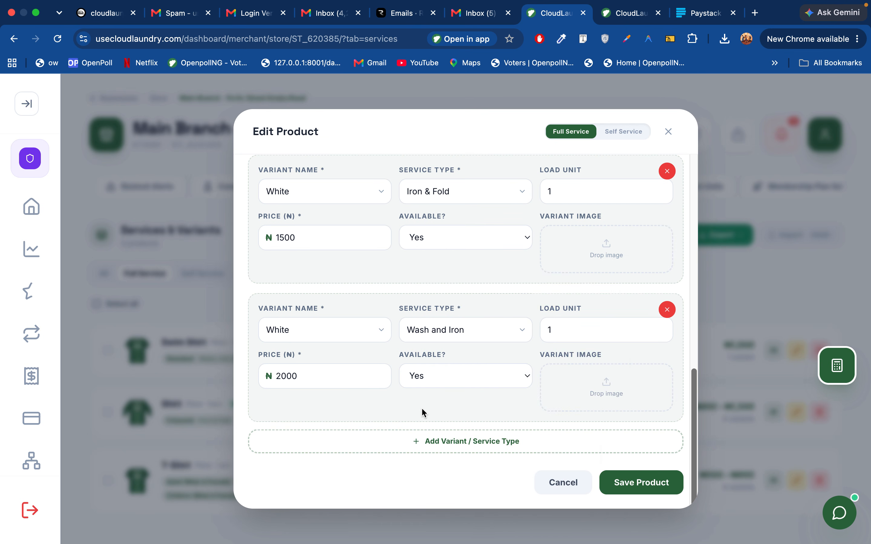
click(630, 486)
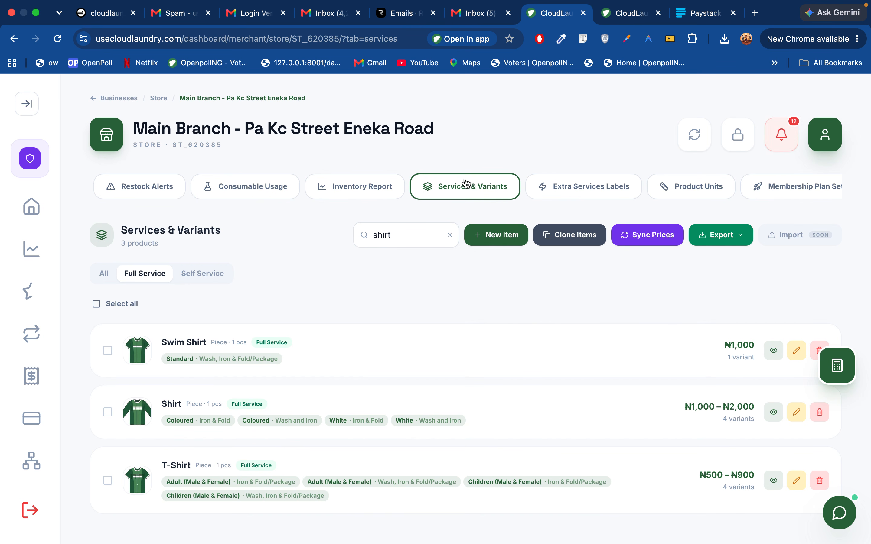
- In the store's POS, search for "shirt" and filter the items to the Iron & Fold category
click(464, 189)
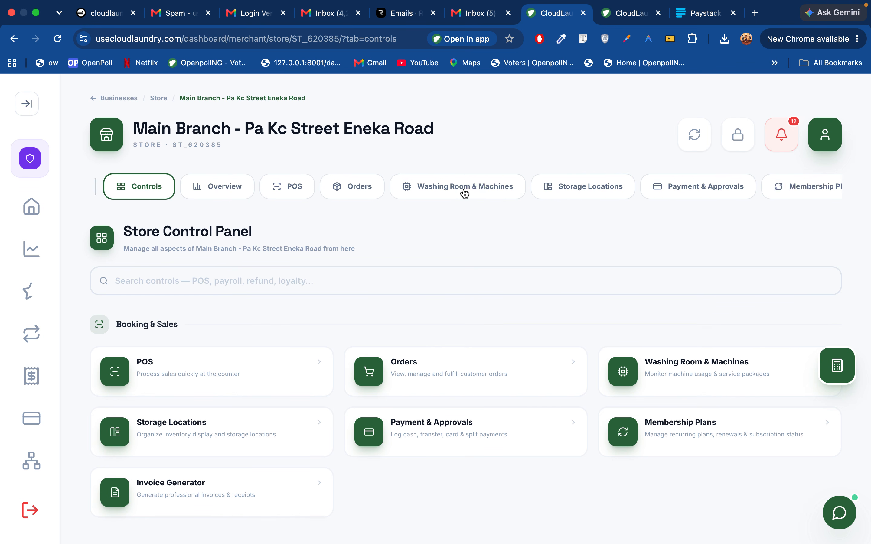
click(167, 193)
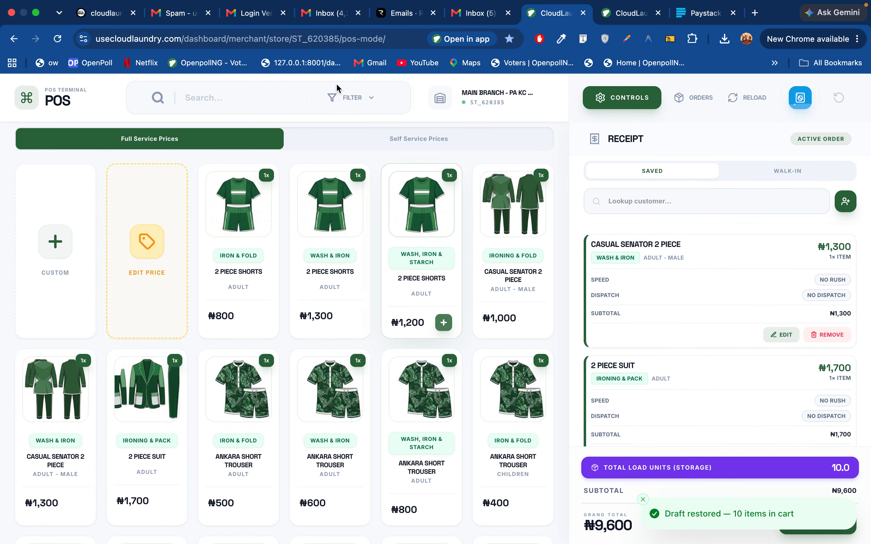
click(265, 99)
text(shirt)
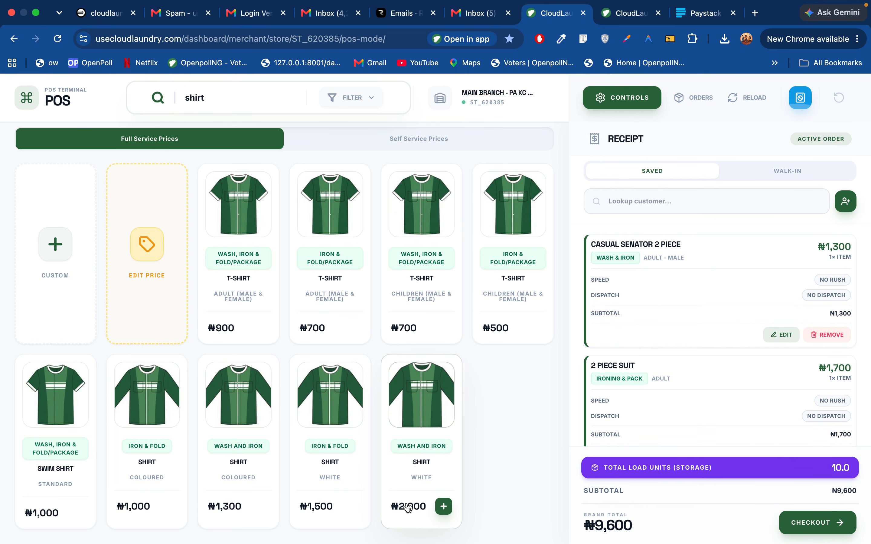
click(360, 103)
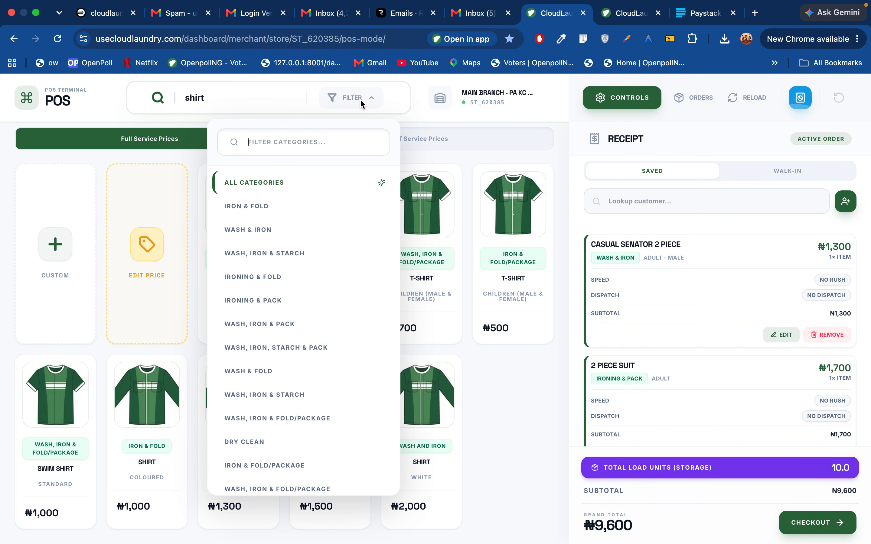
click(265, 215)
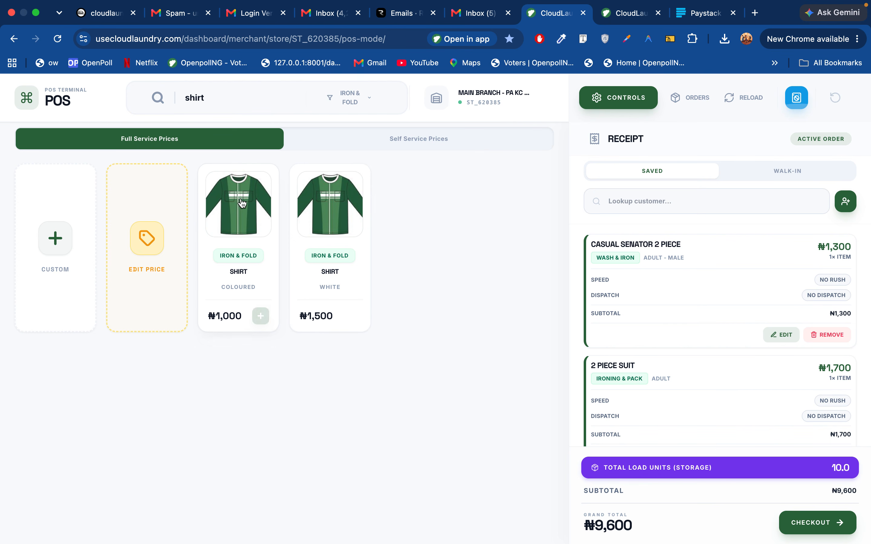
- Add three Coloured and four White Iron & Fold shirts to the active order's receipt
click(236, 242)
double_click(236, 243)
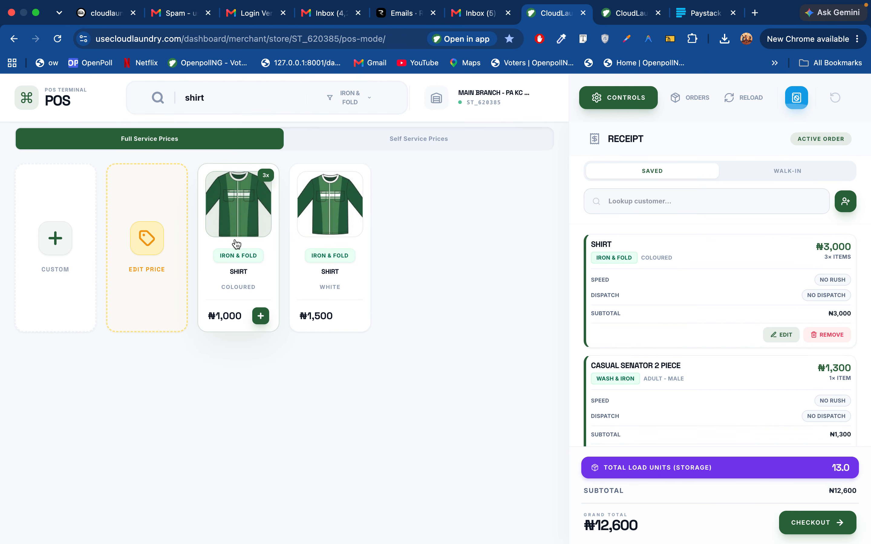
click(334, 240)
triple_click(336, 231)
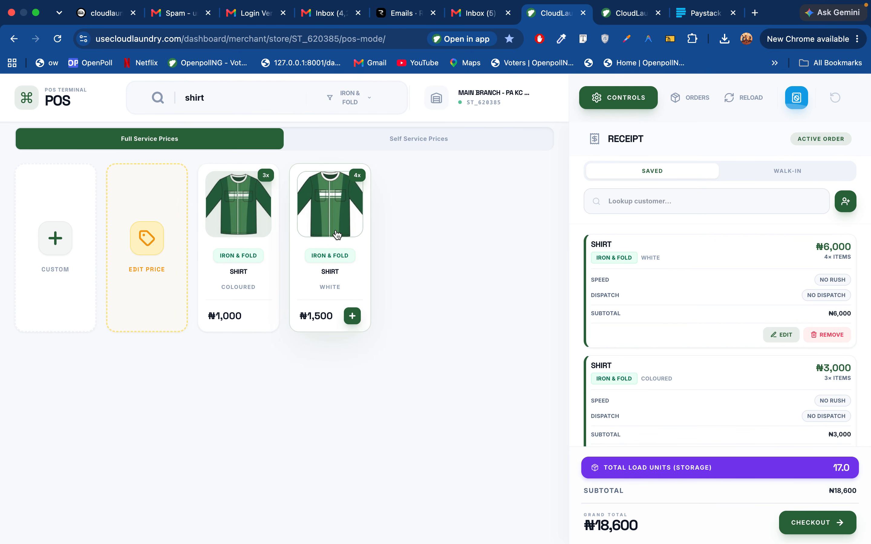
- Try marking the White Iron & Fold shirt on the receipt as having issues, described as "feejufueh", and discard the edit
click(792, 335)
scroll(421, 364, down, 10)
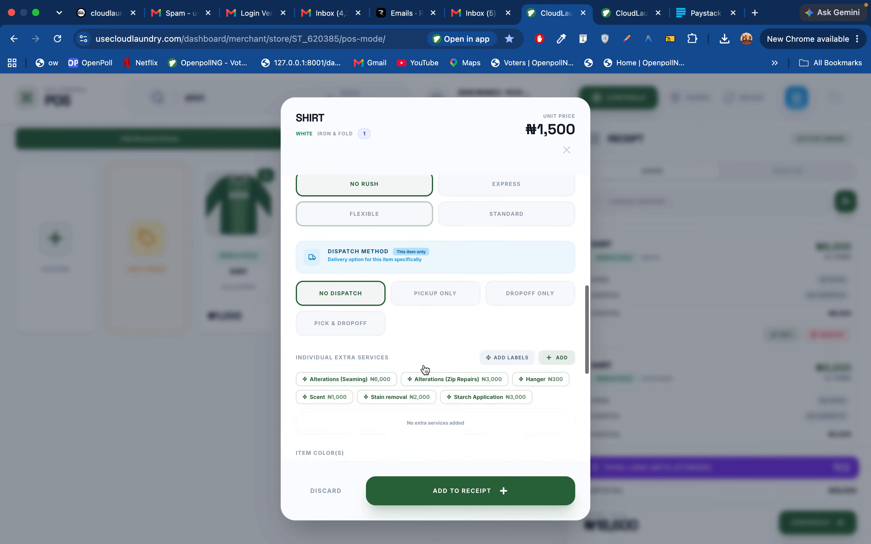
scroll(360, 326, down, 3)
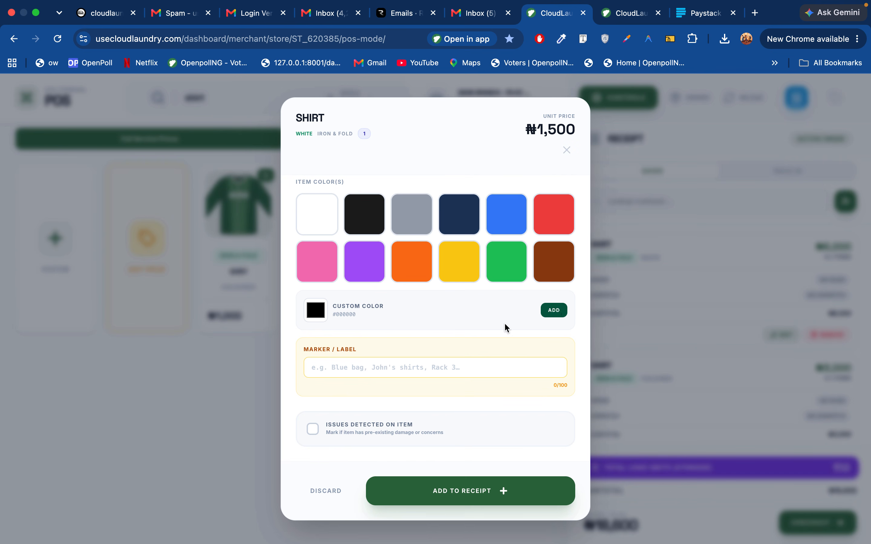
click(395, 436)
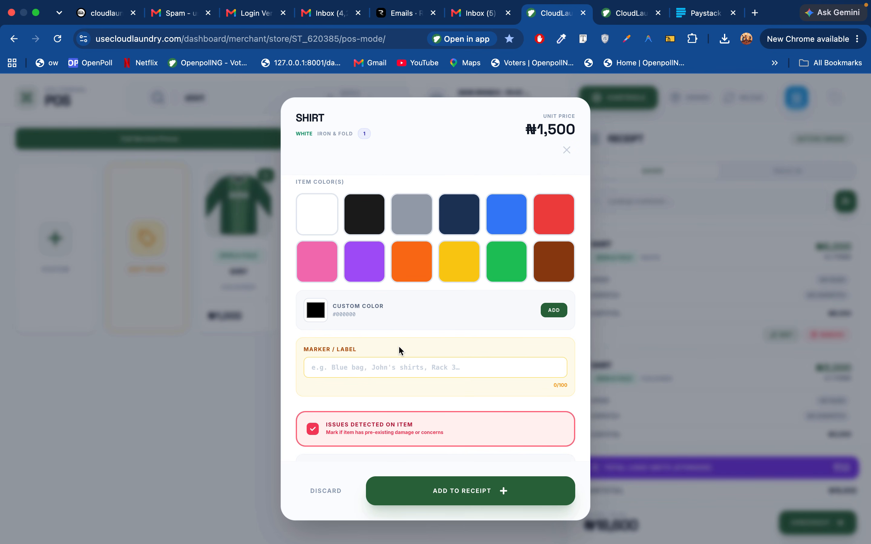
scroll(399, 347, down, 3)
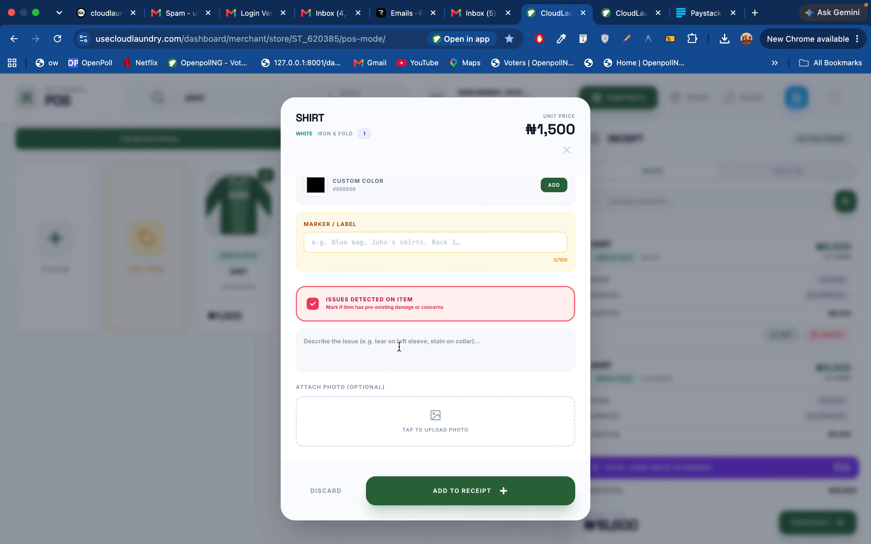
click(399, 347)
text(feejufueh)
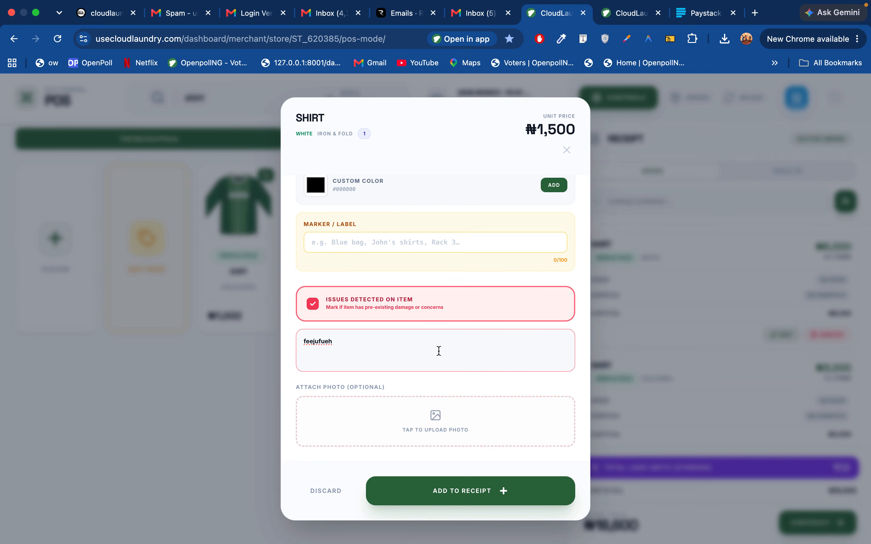
click(347, 490)
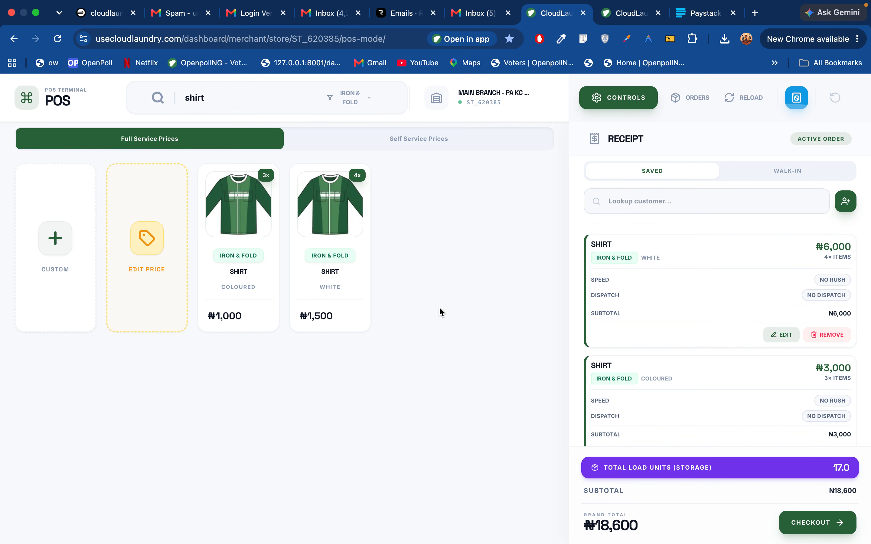